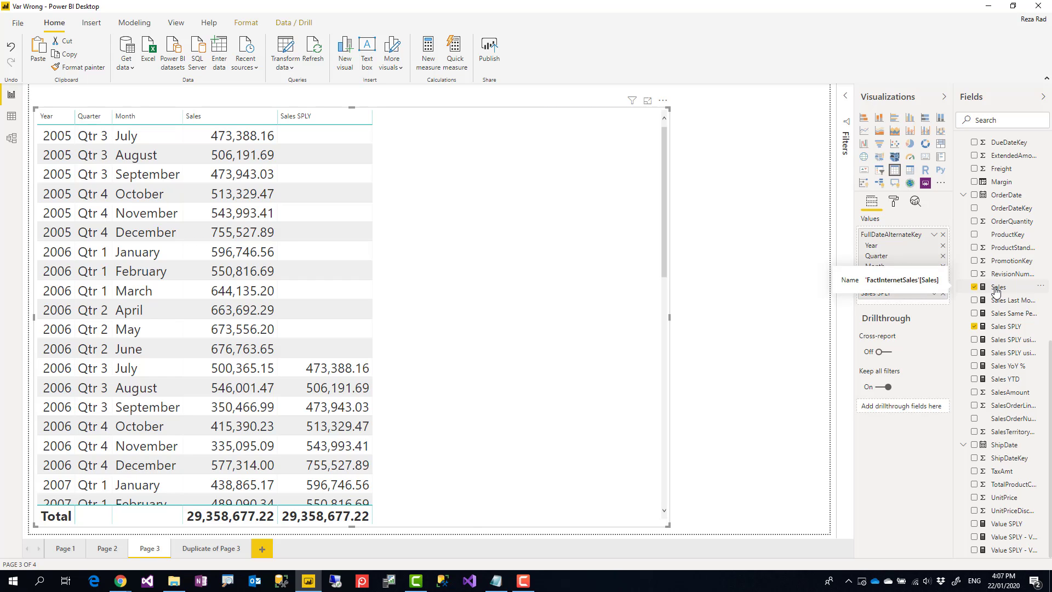
Show the plain Sales SPLY formula and examine its SUM(SalesAmount) and SAMEPERIODLASTYEAR arguments.
{"action": "left_click", "coordinate": [1007, 328]}
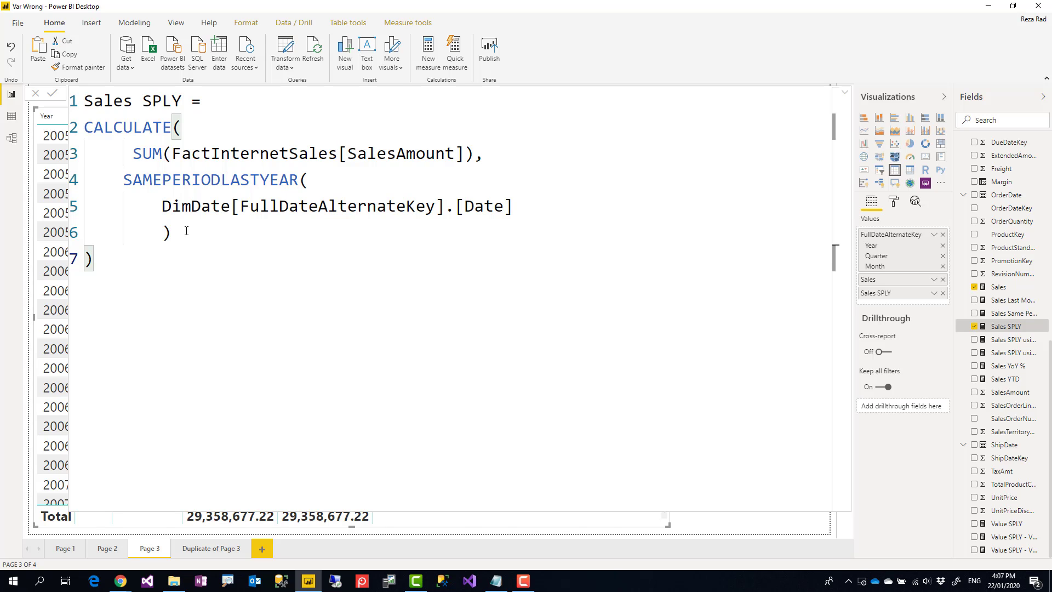
{"action": "left_click_drag", "start_coordinate": [133, 155], "coordinate": [475, 157]}
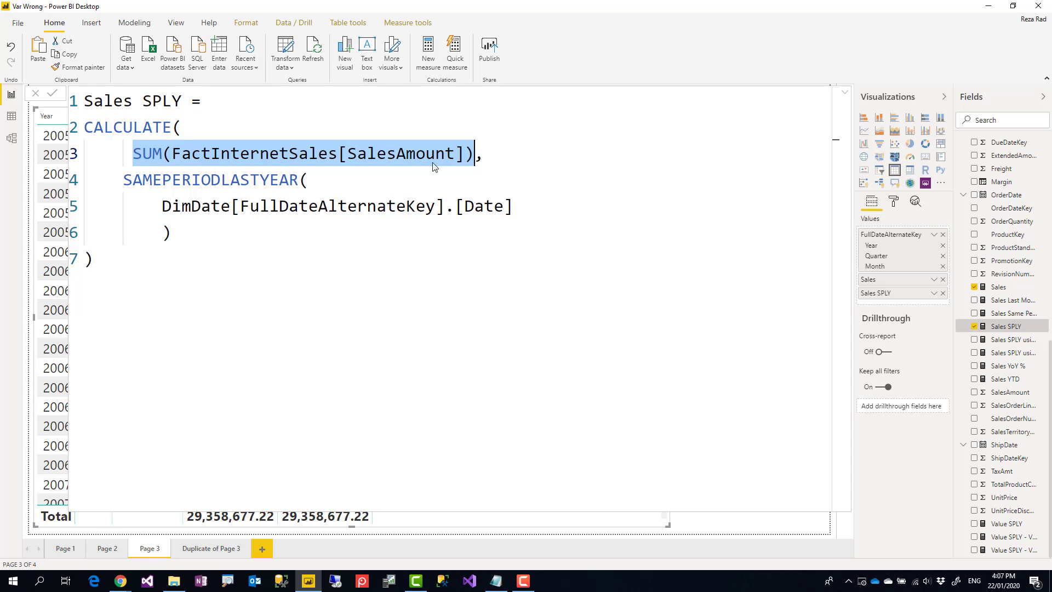
{"action": "left_click_drag", "start_coordinate": [185, 228], "coordinate": [119, 183]}
{"action": "left_click", "coordinate": [211, 247]}
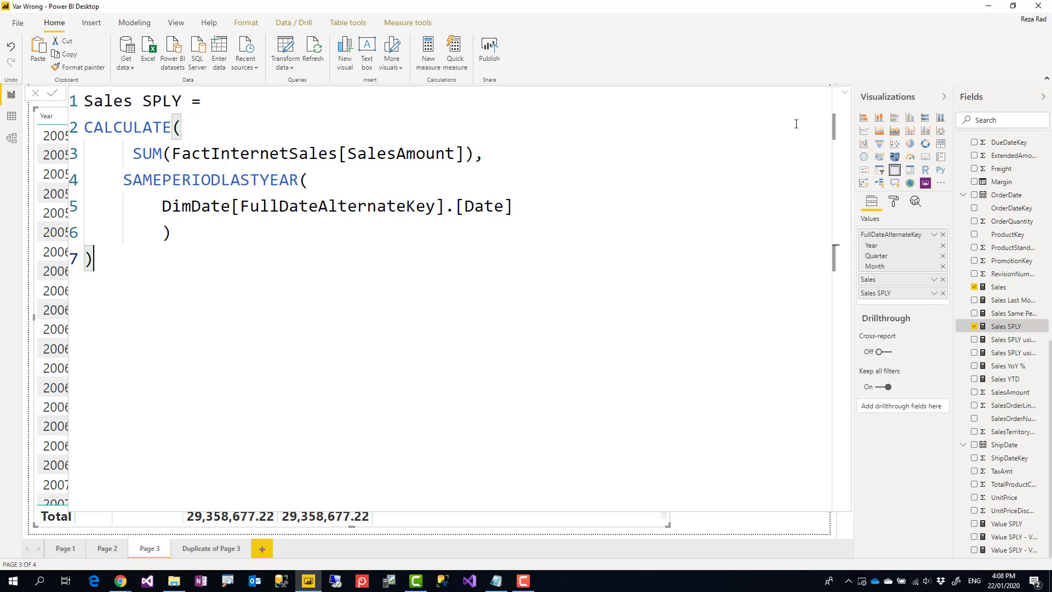
Collapse and re-expand the formula bar, recheck the SUM expression, then show Sales SPLY using Var.
{"action": "left_click", "coordinate": [845, 97]}
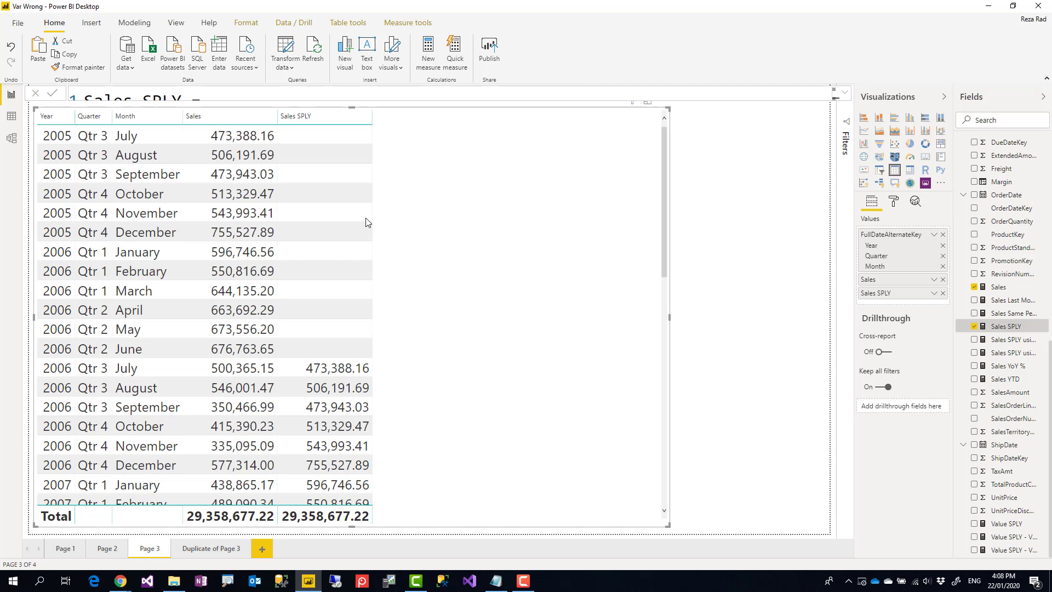
{"action": "left_click", "coordinate": [845, 99]}
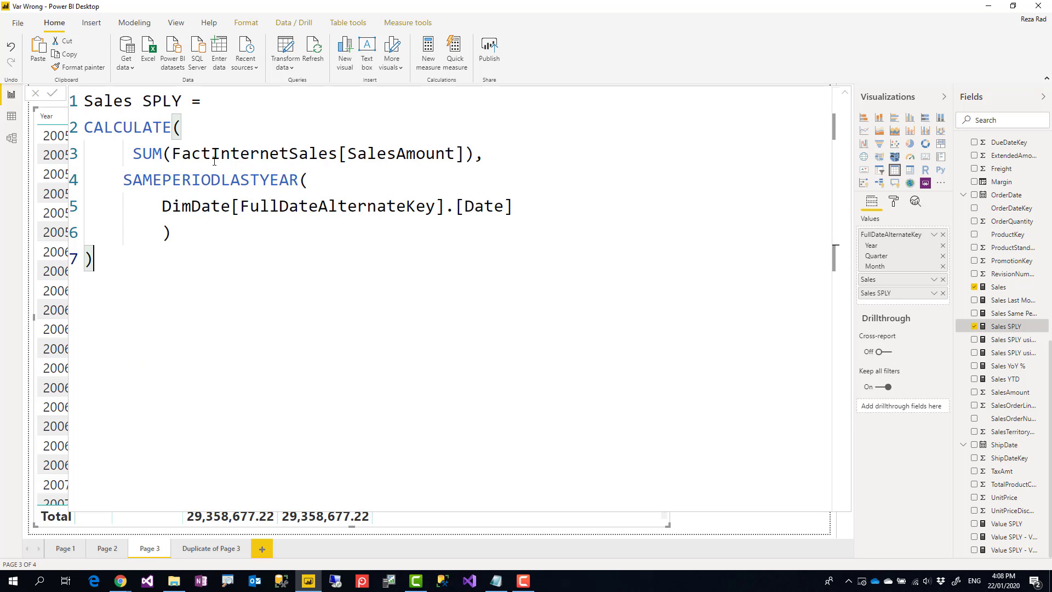
{"action": "left_click_drag", "start_coordinate": [134, 154], "coordinate": [470, 159]}
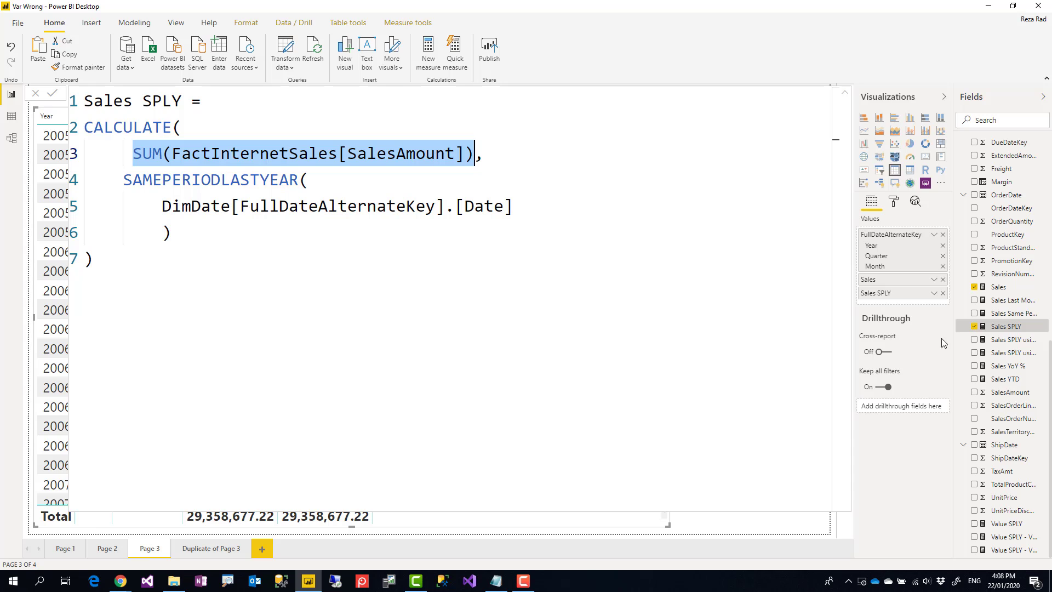
{"action": "left_click", "coordinate": [1012, 340]}
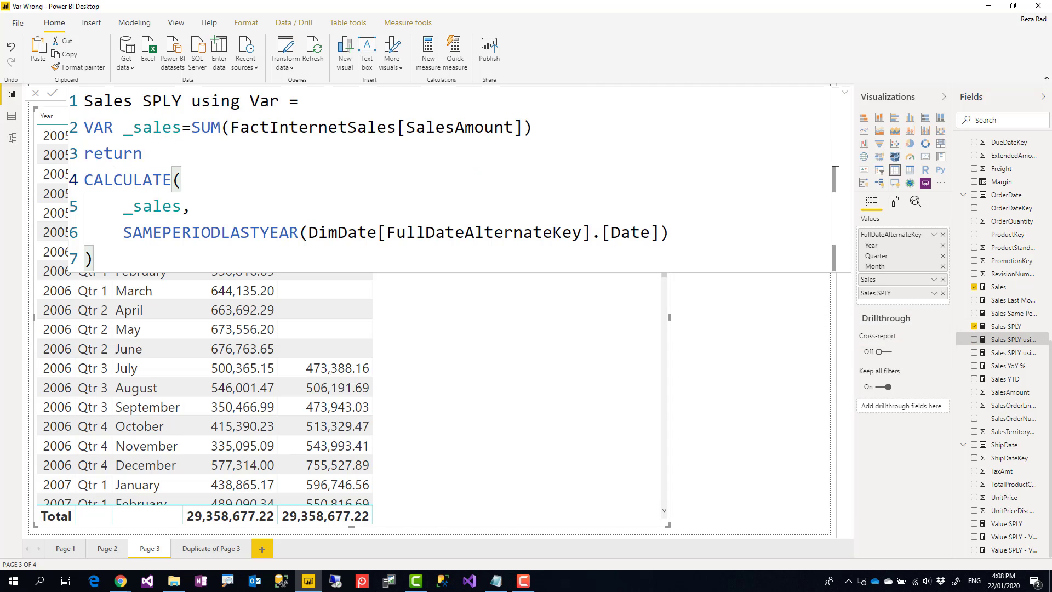
Examine the VAR _sales definition line and the SUM expression assigned to _sales.
{"action": "left_click_drag", "start_coordinate": [87, 128], "coordinate": [567, 128]}
{"action": "left_click", "coordinate": [567, 128]}
{"action": "mouse_move", "coordinate": [85, 127]}
{"action": "left_mouse_down"}
{"action": "mouse_move", "coordinate": [548, 126]}
{"action": "mouse_move", "coordinate": [200, 102]}
{"action": "mouse_move", "coordinate": [83, 131]}
{"action": "left_mouse_up"}
{"action": "double_click", "coordinate": [159, 127]}
{"action": "left_click", "coordinate": [187, 128]}
{"action": "left_click", "coordinate": [555, 129]}
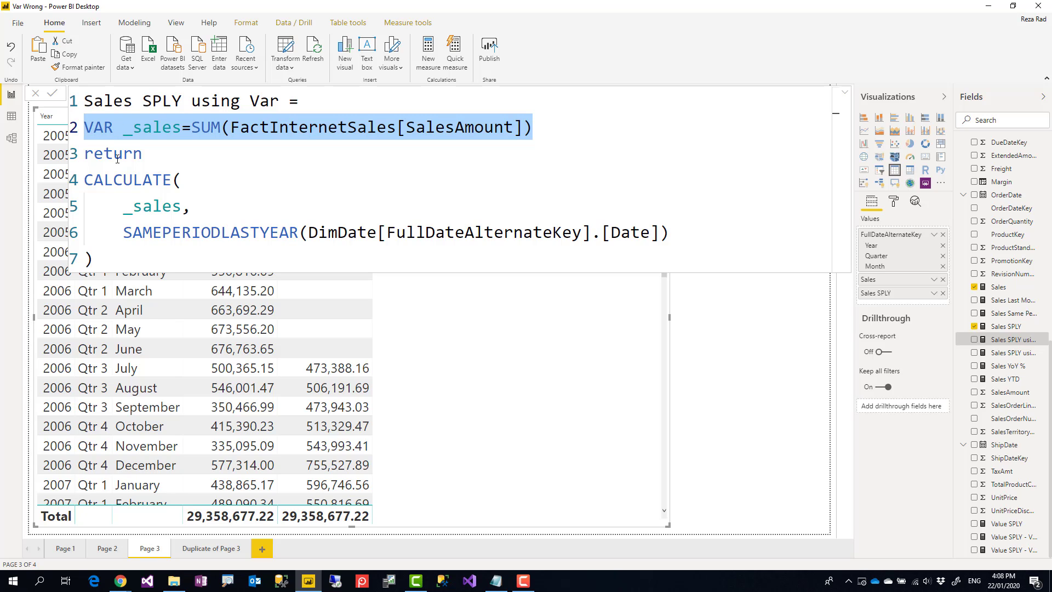
Examine _sales inside the CALCULATE block, then add Sales SPLY using Var to the table.
{"action": "left_click_drag", "start_coordinate": [85, 181], "coordinate": [94, 259]}
{"action": "left_click", "coordinate": [120, 264]}
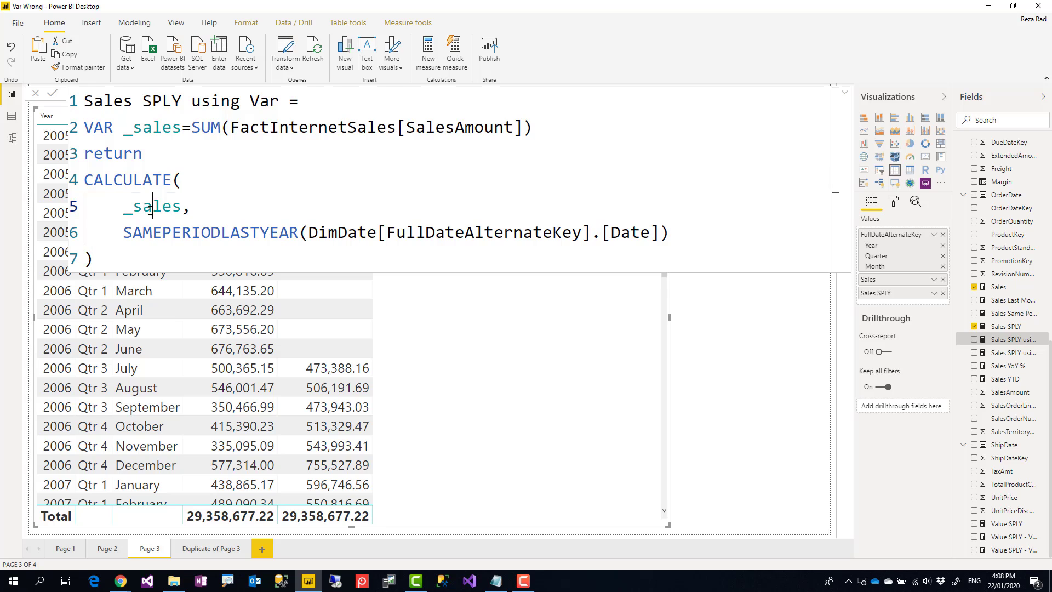
{"action": "double_click", "coordinate": [124, 214]}
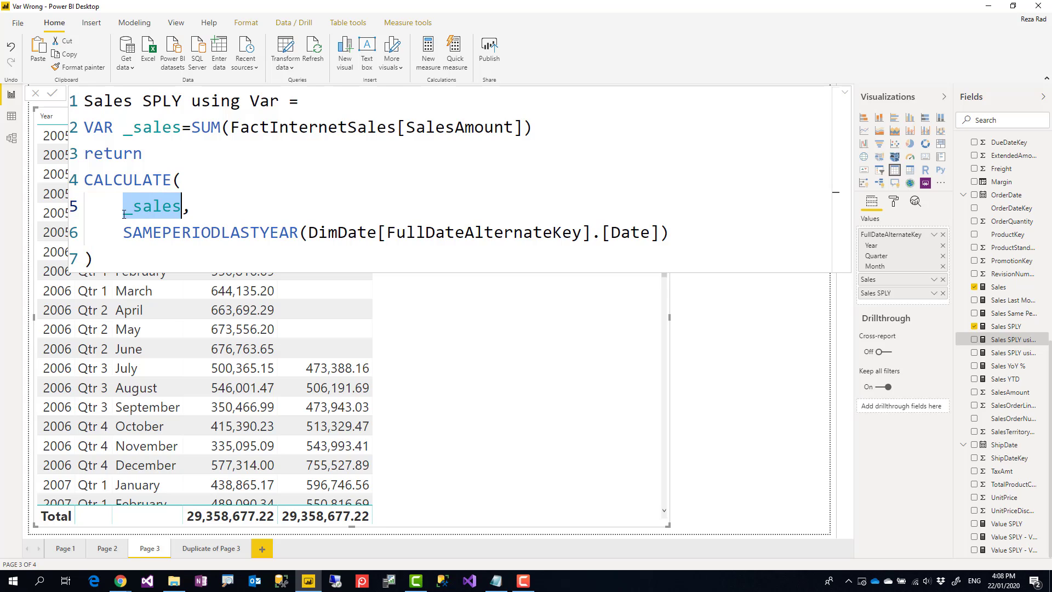
{"action": "left_click", "coordinate": [137, 255]}
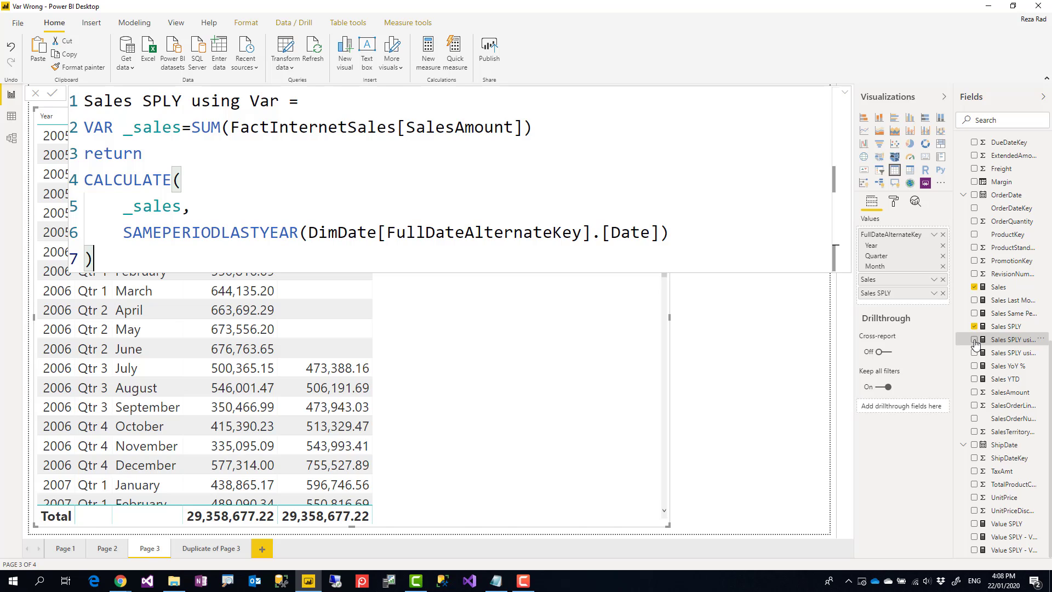
{"action": "left_click_drag", "start_coordinate": [992, 345], "coordinate": [446, 364]}
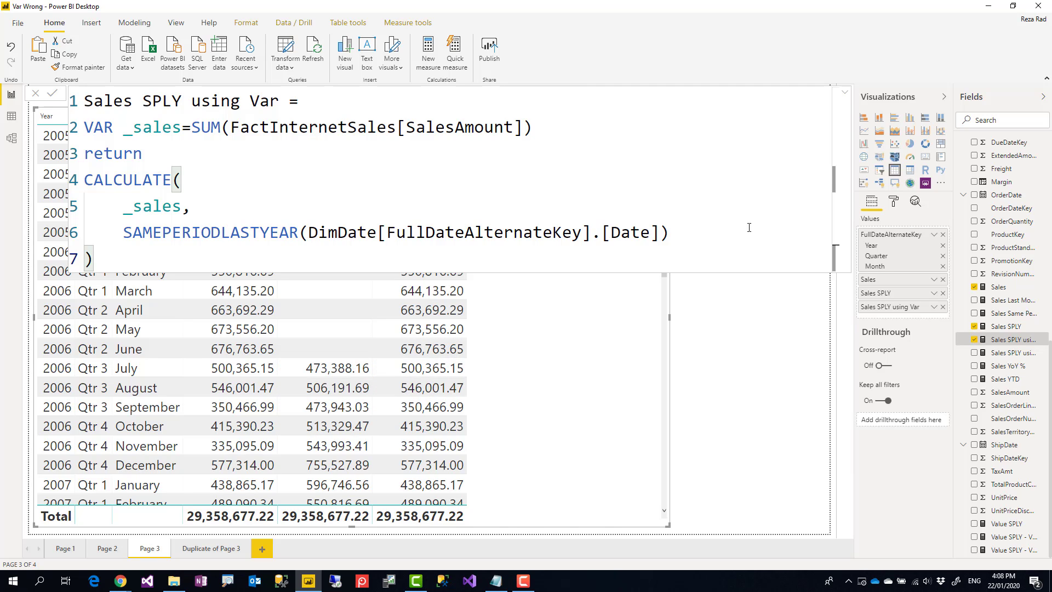
{"action": "left_click", "coordinate": [845, 93]}
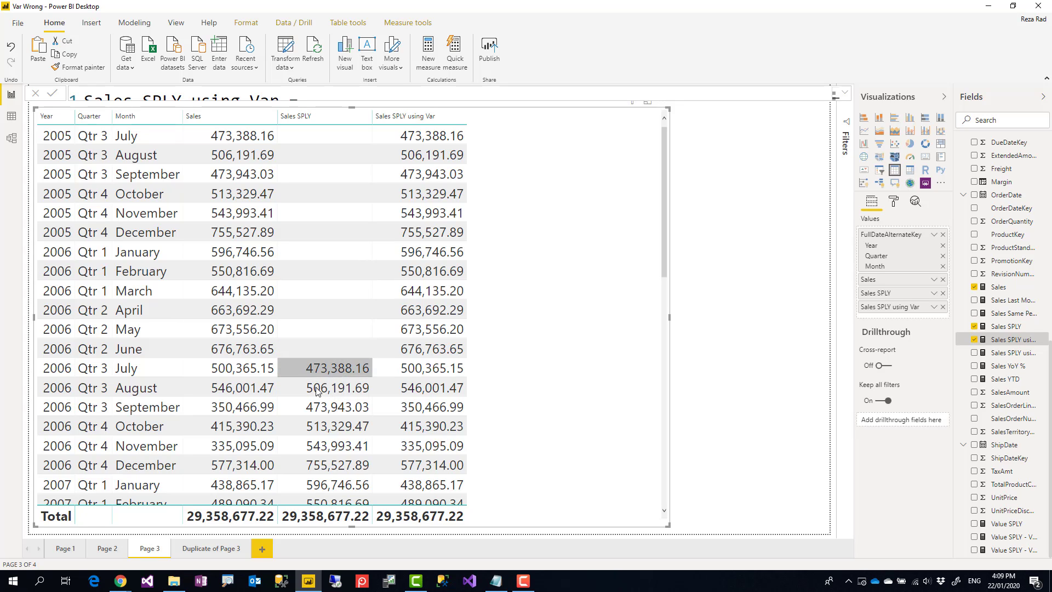
{"action": "left_click", "coordinate": [845, 94]}
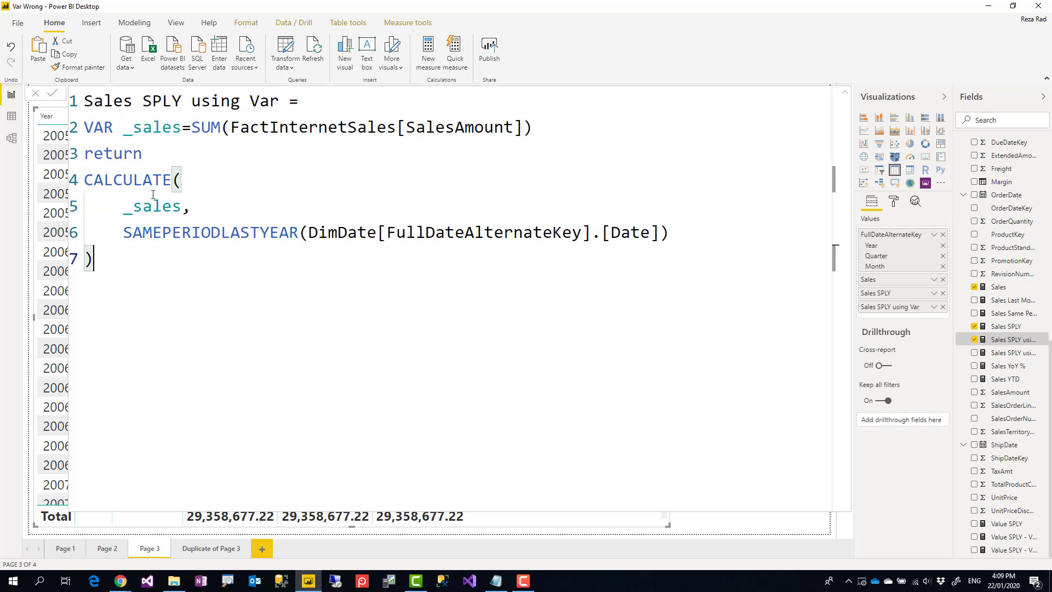
Examine the VAR _sales line and the SUM expression assigned to the variable.
{"action": "left_click", "coordinate": [547, 128]}
{"action": "left_click_drag", "start_coordinate": [532, 127], "coordinate": [77, 131]}
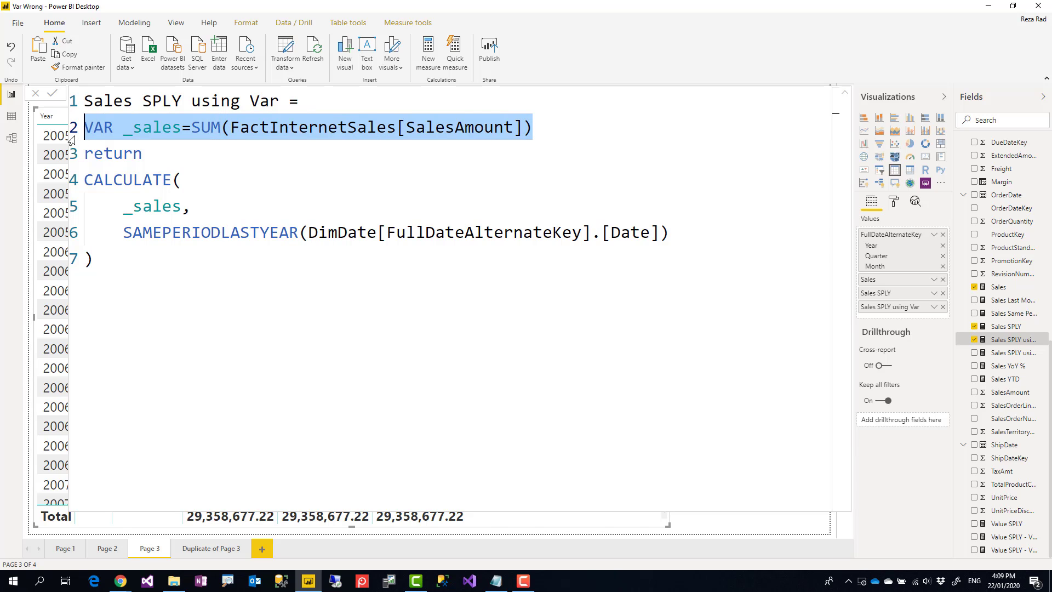
{"action": "left_click", "coordinate": [143, 133]}
{"action": "mouse_move", "coordinate": [189, 128]}
{"action": "left_mouse_down"}
{"action": "mouse_move", "coordinate": [538, 123]}
{"action": "mouse_move", "coordinate": [195, 130]}
{"action": "left_mouse_up"}
{"action": "left_click", "coordinate": [549, 126]}
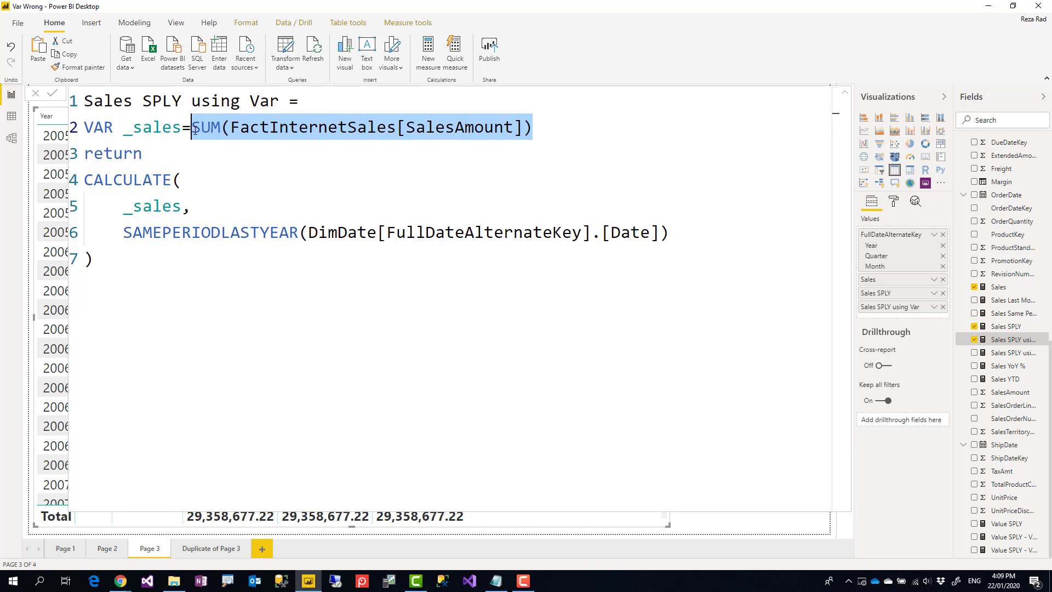
{"action": "left_click", "coordinate": [548, 130]}
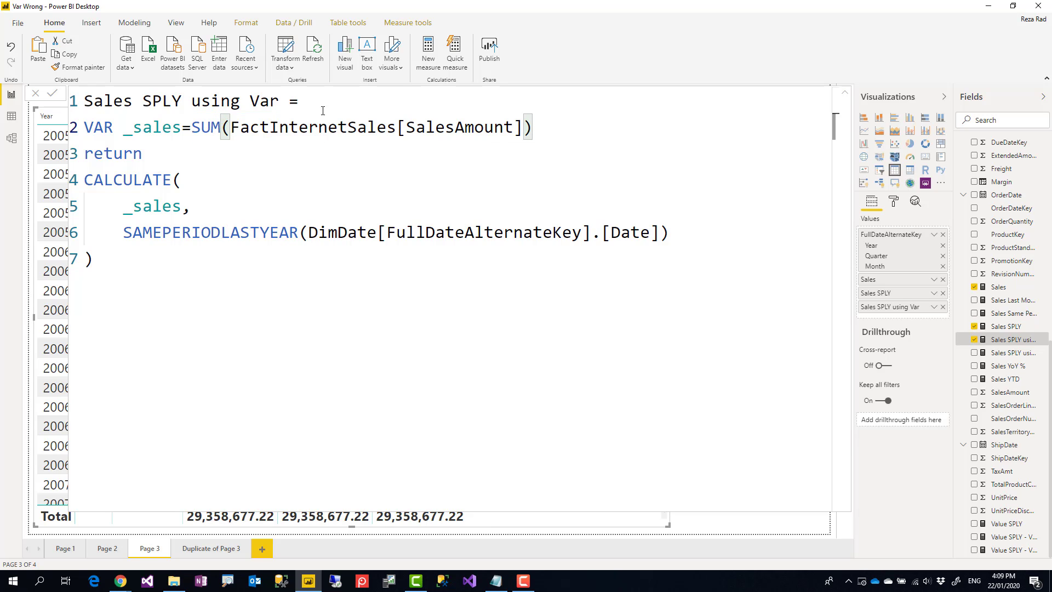
{"action": "left_click_drag", "start_coordinate": [535, 127], "coordinate": [192, 129]}
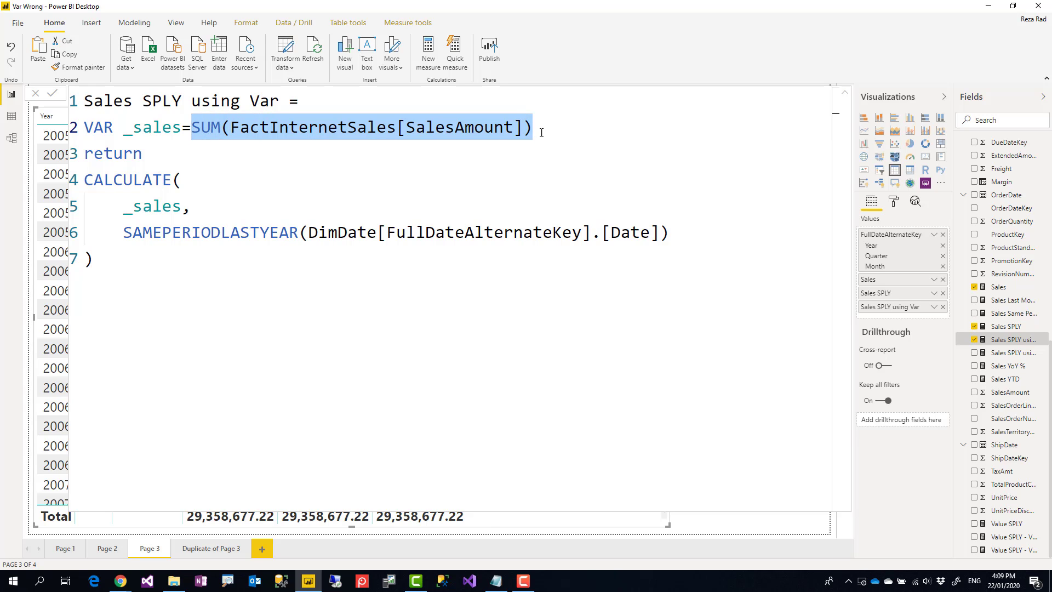
Check the table with the formula bar collapsed, then re-expand it and highlight _sales.
{"action": "left_click", "coordinate": [845, 96]}
{"action": "left_click", "coordinate": [844, 93]}
{"action": "left_click", "coordinate": [845, 96]}
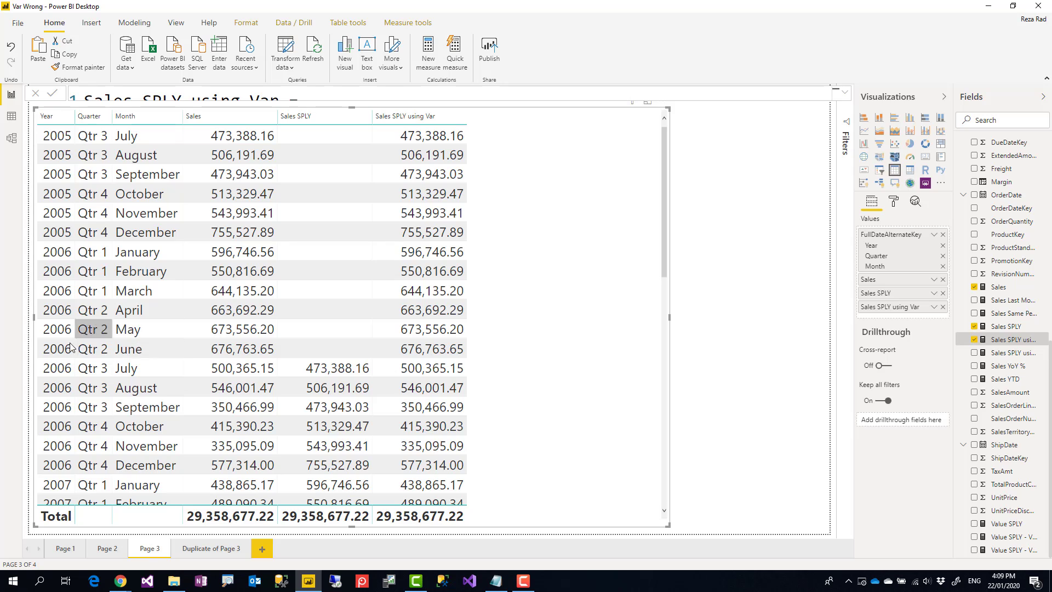
{"action": "left_click", "coordinate": [844, 92]}
{"action": "left_click", "coordinate": [544, 132]}
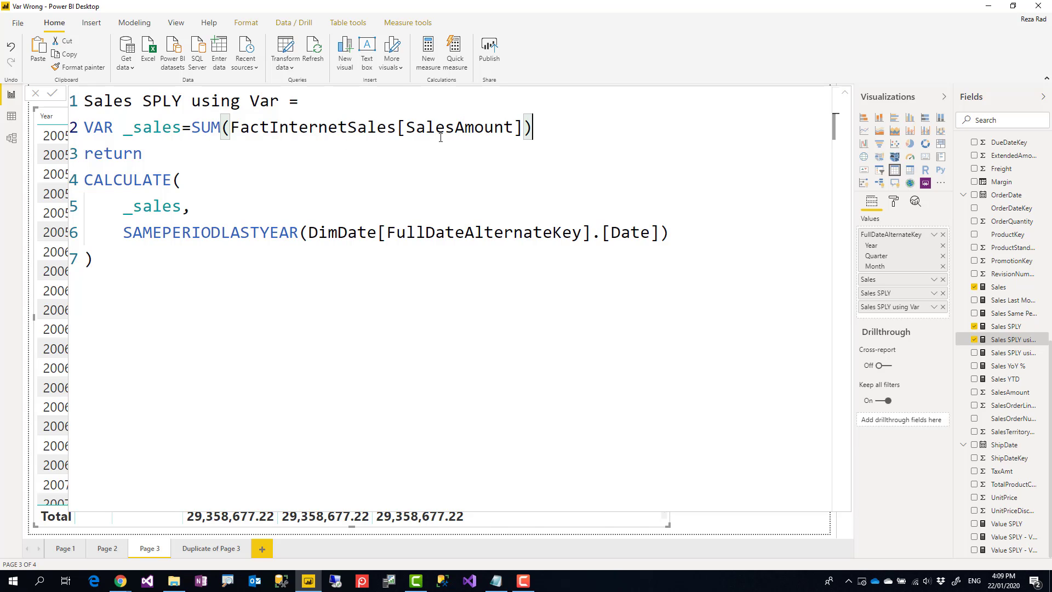
{"action": "left_click_drag", "start_coordinate": [121, 130], "coordinate": [187, 130]}
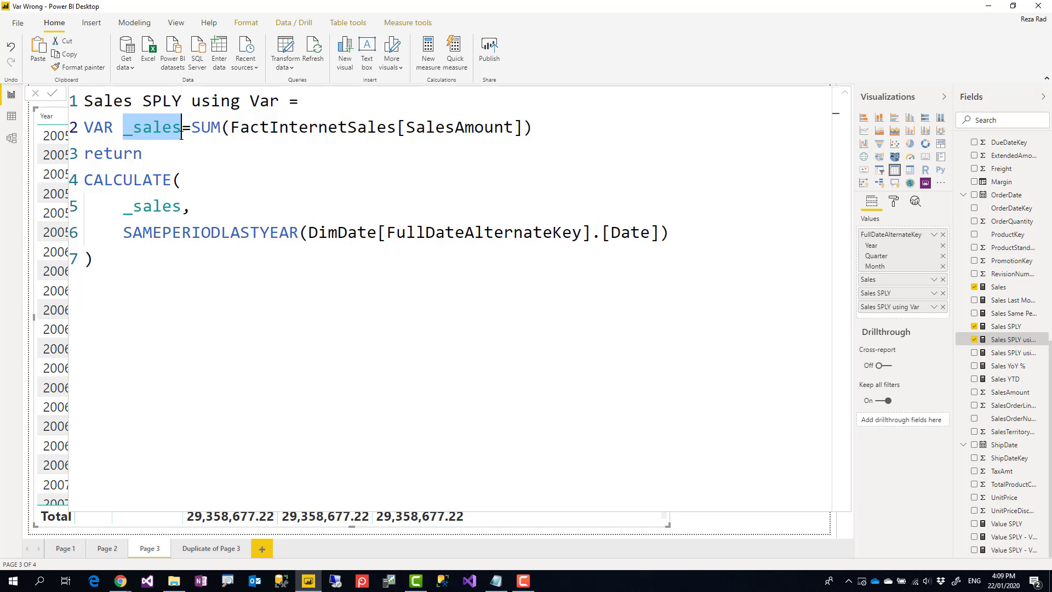
Trace _sales inside CALCULATE and the SAMEPERIODLASTYEAR filter, then show the plain Sales SPLY formula.
{"action": "left_click", "coordinate": [193, 215]}
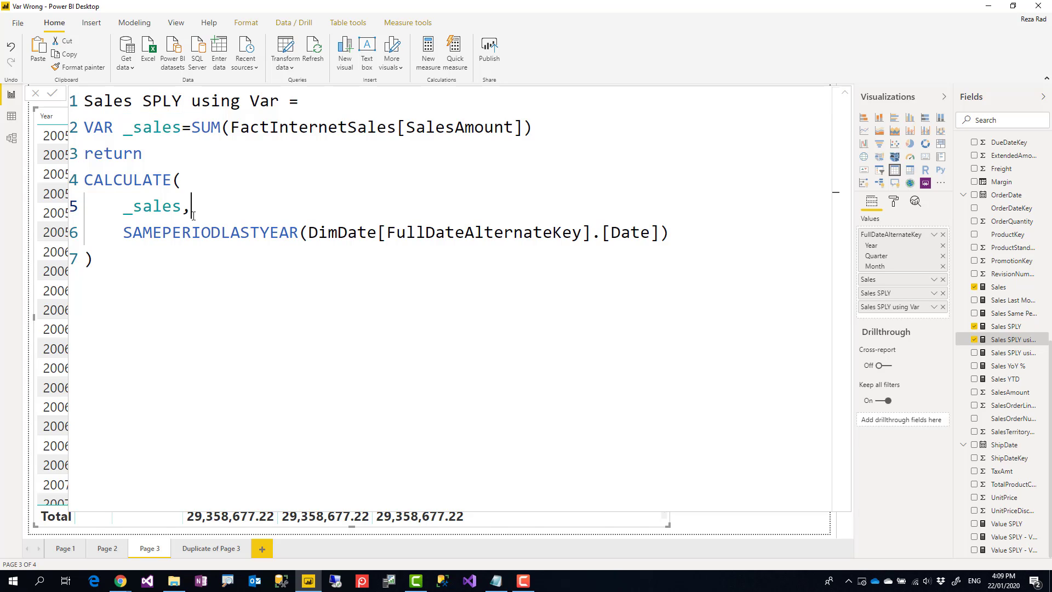
{"action": "left_click_drag", "start_coordinate": [123, 232], "coordinate": [669, 232]}
{"action": "key", "text": "Right"}
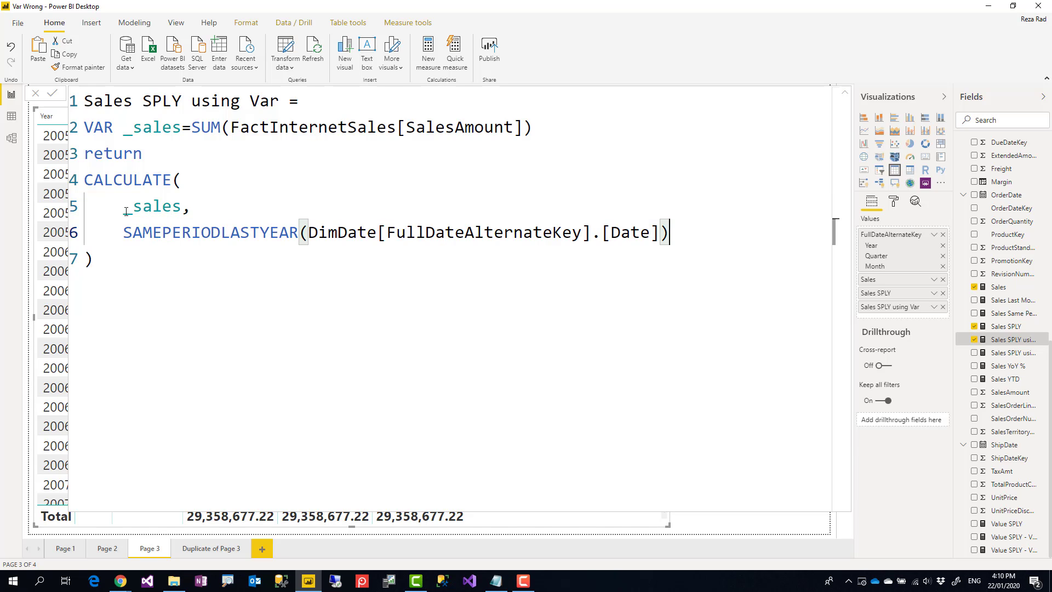
{"action": "left_click_drag", "start_coordinate": [123, 206], "coordinate": [181, 206]}
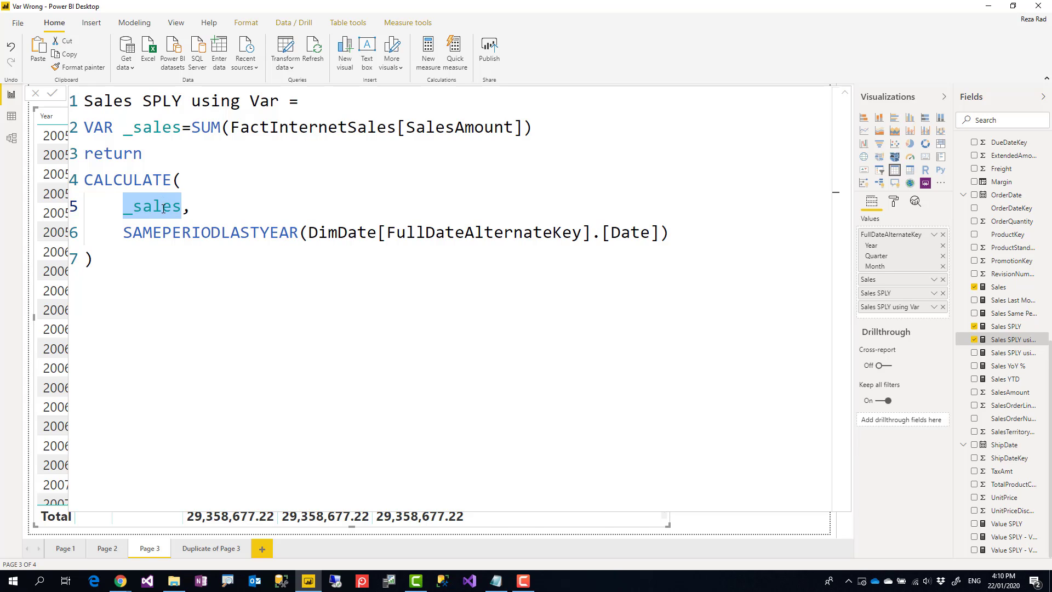
{"action": "left_click", "coordinate": [146, 256]}
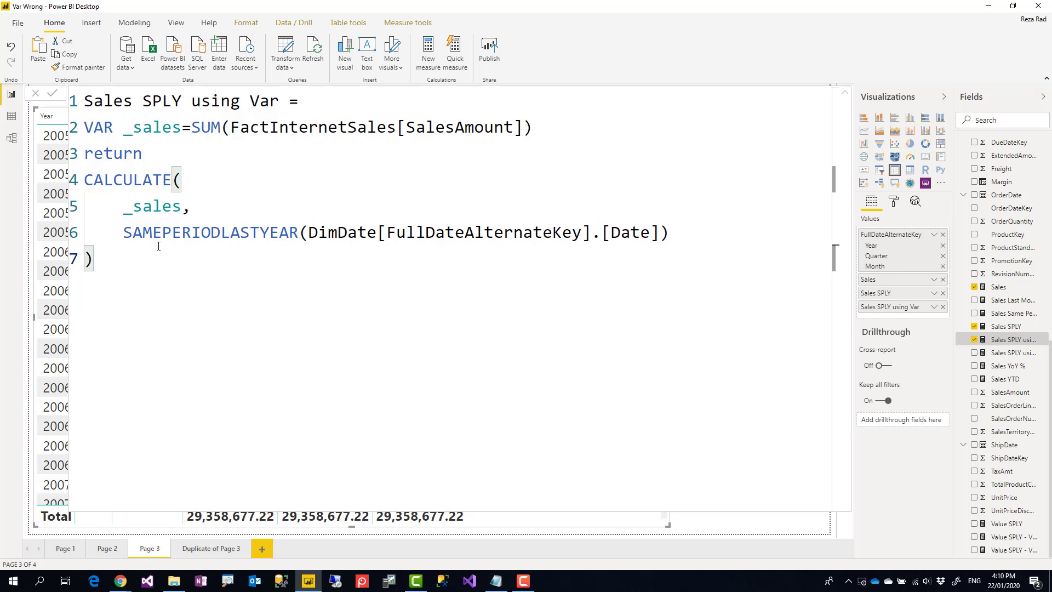
{"action": "left_click", "coordinate": [204, 205]}
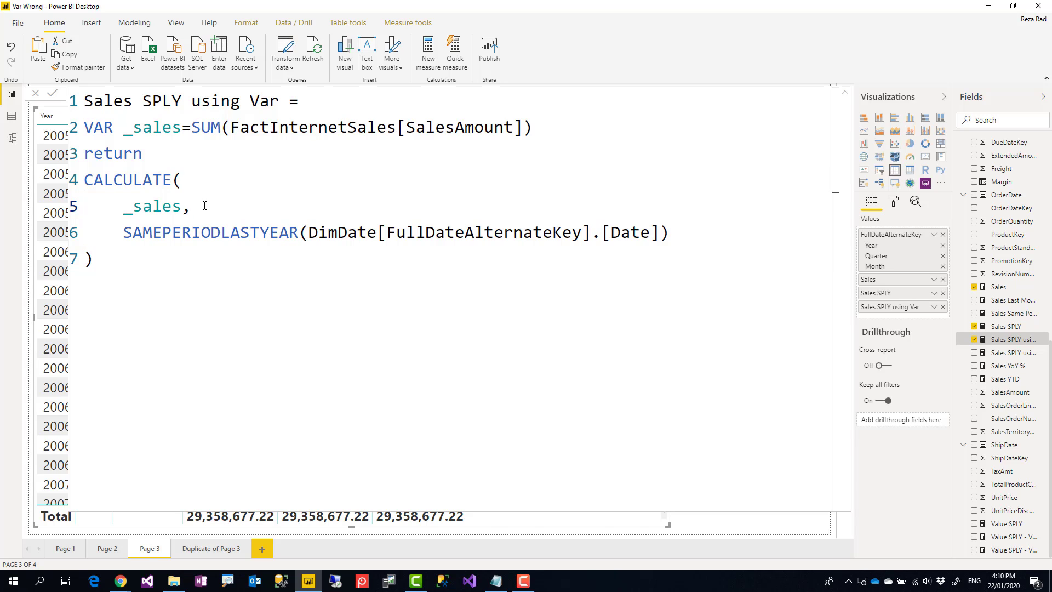
{"action": "left_click", "coordinate": [150, 256]}
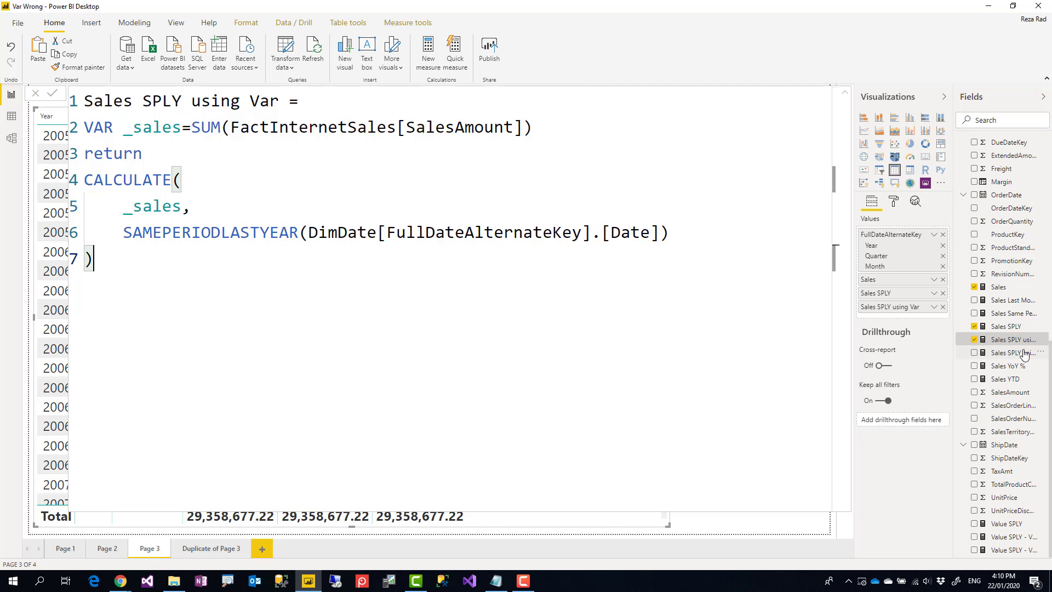
{"action": "left_click", "coordinate": [1007, 327]}
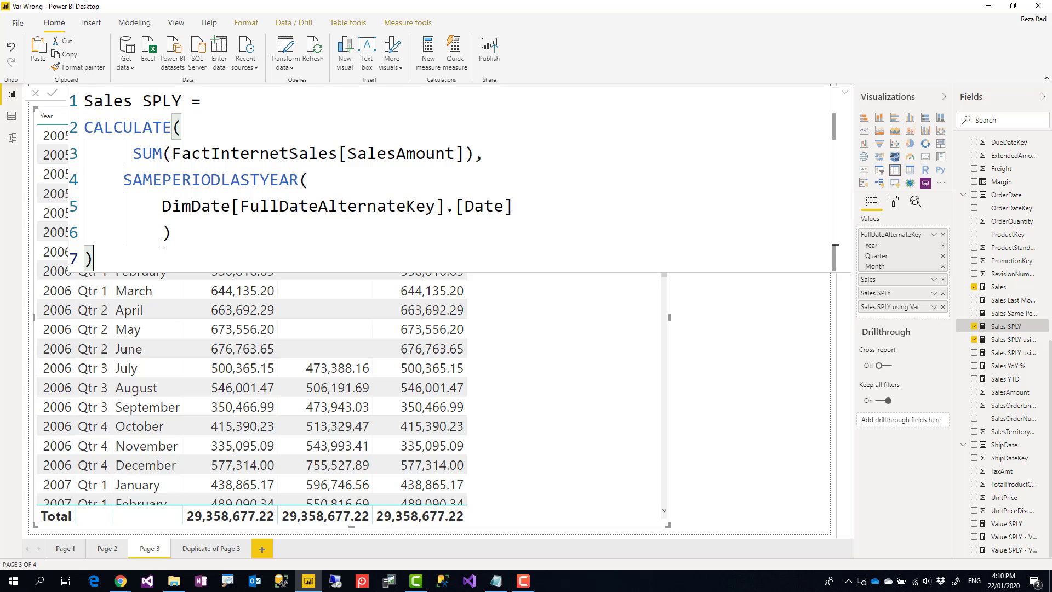
Show the Sales SPLY using Var - scoped formula and select its whole CALCULATE expression.
{"action": "left_click", "coordinate": [1015, 354]}
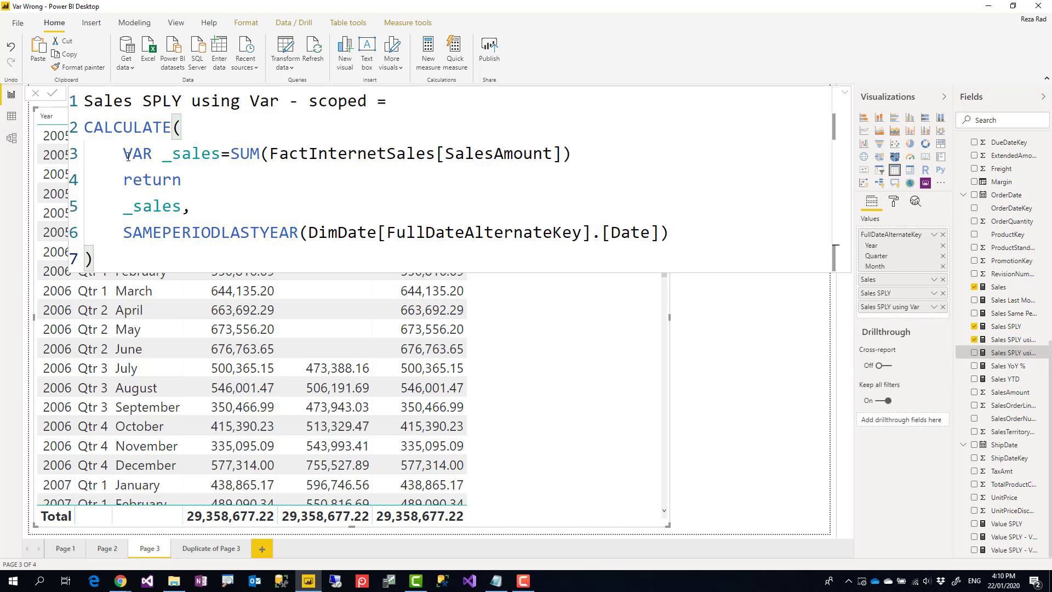
{"action": "left_click", "coordinate": [129, 138]}
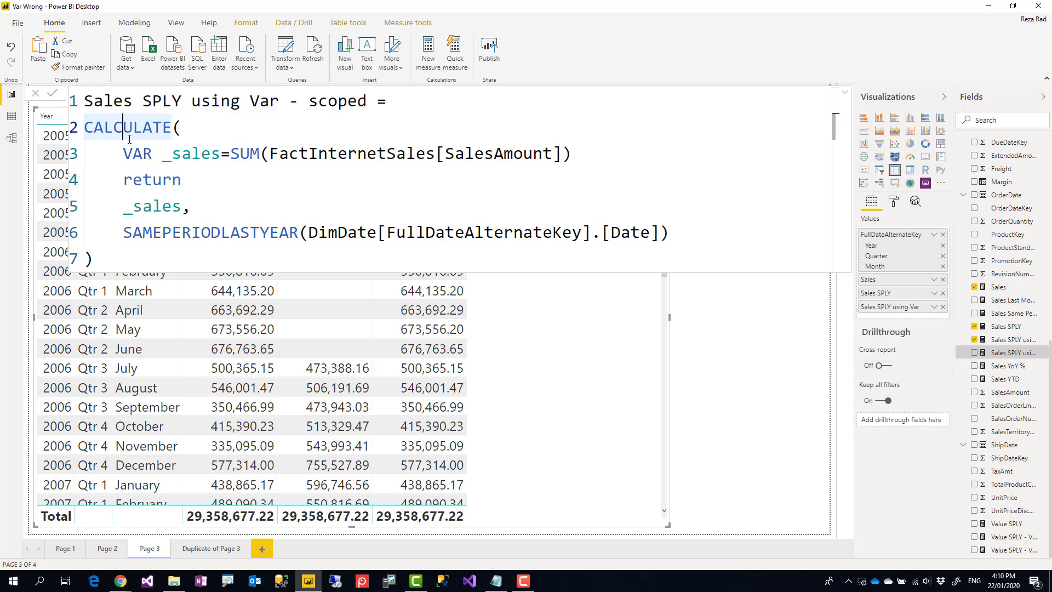
{"action": "left_click", "coordinate": [86, 130]}
{"action": "key", "text": "shift+Down"}
{"action": "key", "text": "shift+Down"}
{"action": "key", "text": "shift+Down"}
{"action": "key", "text": "shift+Down"}
{"action": "key", "text": "shift+Down"}
{"action": "key", "text": "shift+Down"}
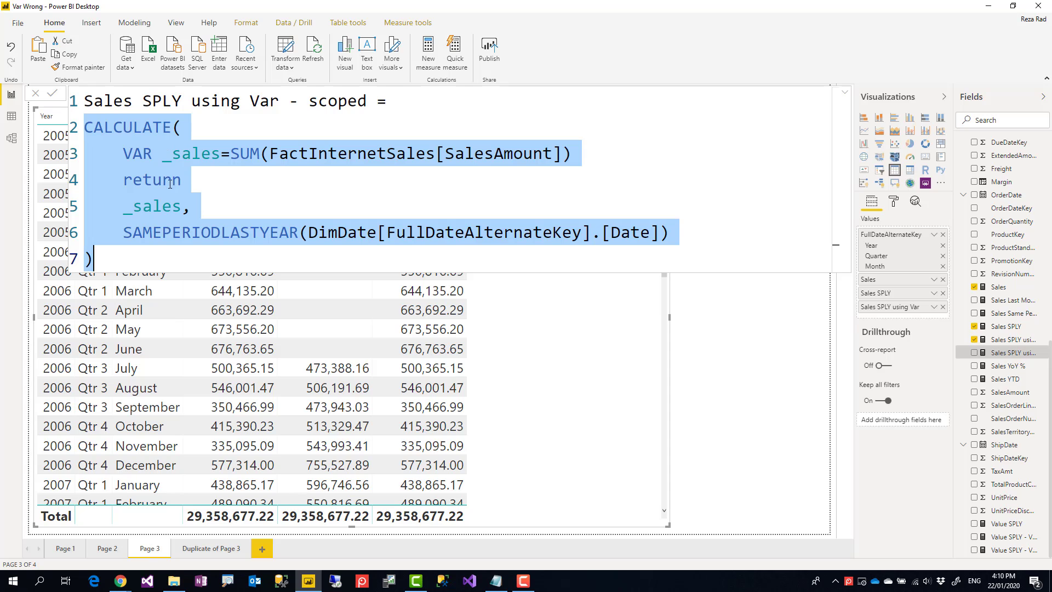
{"action": "left_click", "coordinate": [126, 237]}
Examine the VAR/return lines inside CALCULATE and the SAMEPERIODLASTYEAR filter on line 6.
{"action": "left_click_drag", "start_coordinate": [182, 210], "coordinate": [128, 154]}
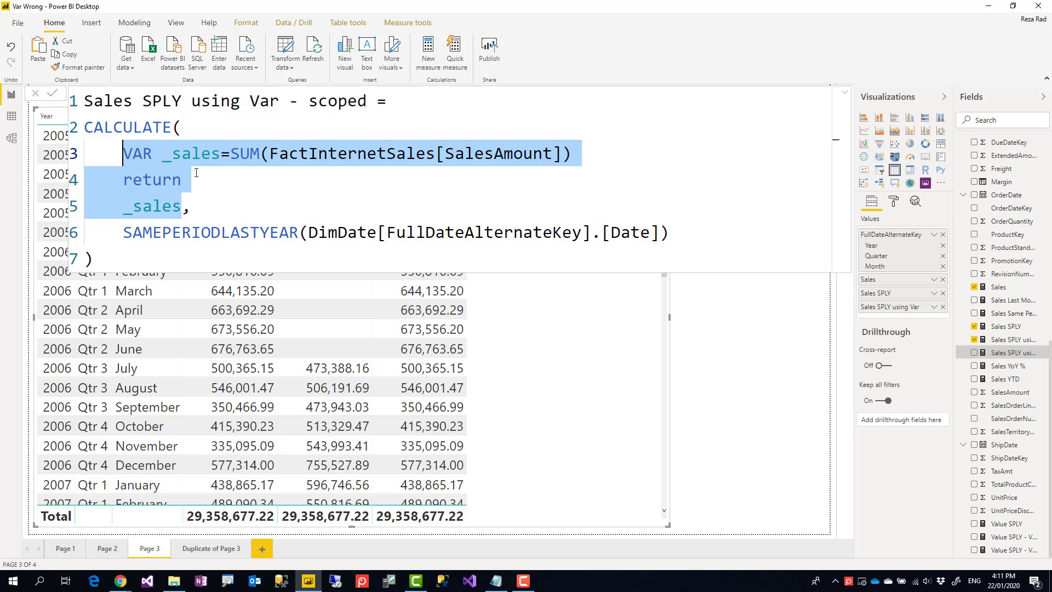
{"action": "left_click_drag", "start_coordinate": [123, 233], "coordinate": [683, 227]}
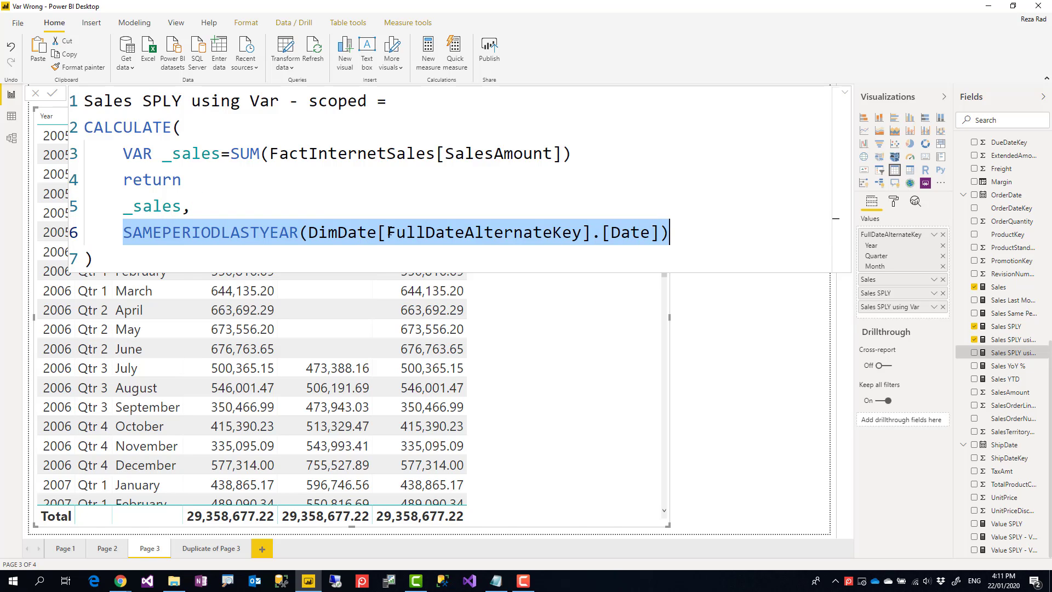
{"action": "left_click", "coordinate": [213, 216]}
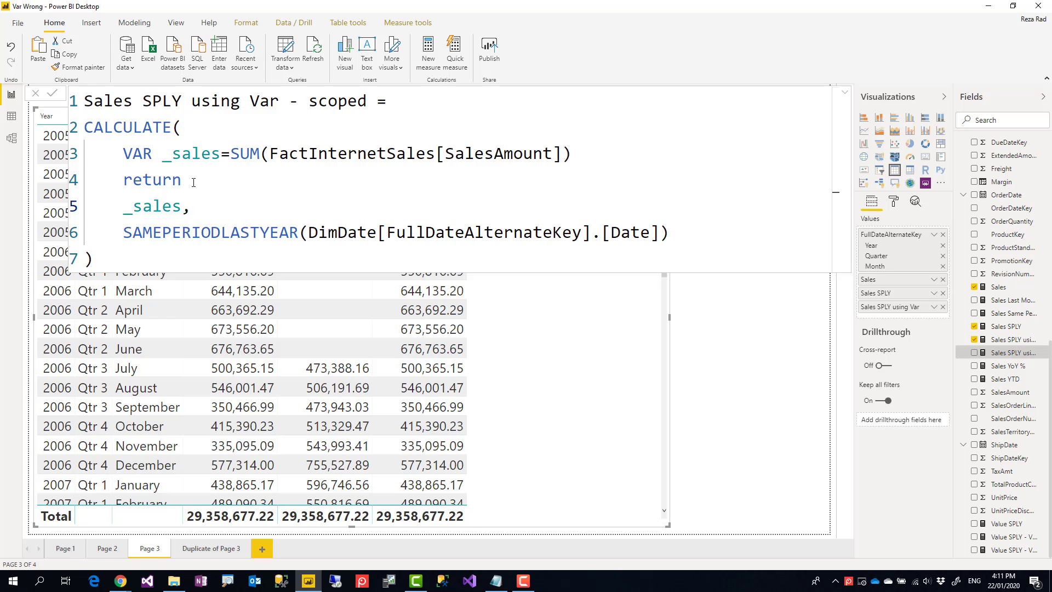
{"action": "left_click", "coordinate": [183, 250]}
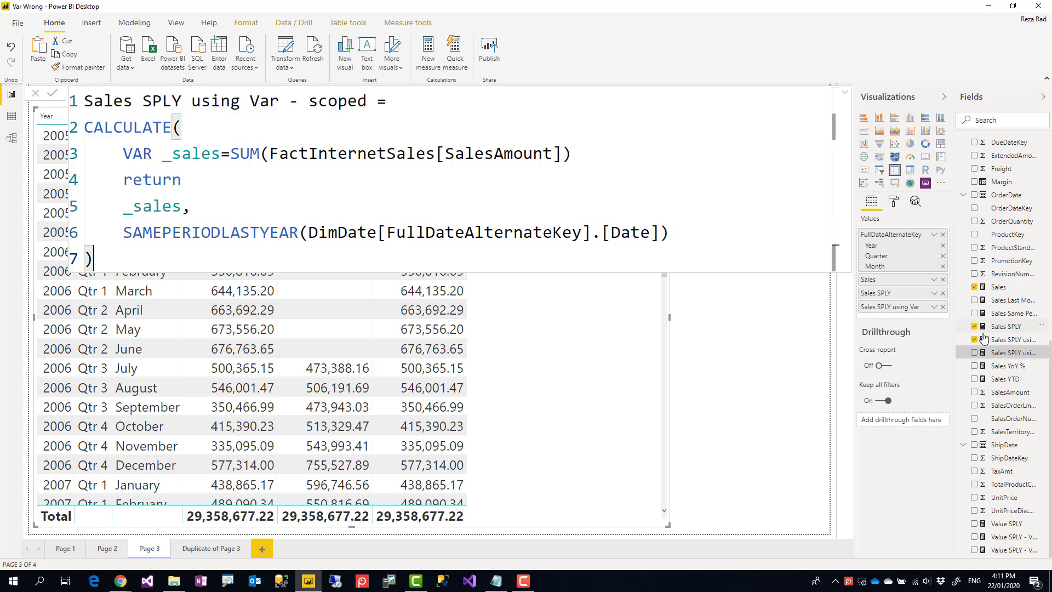
Add Sales SPLY using Var - scoped to the table and re-examine its in-CALCULATE variable block.
{"action": "left_click", "coordinate": [975, 354]}
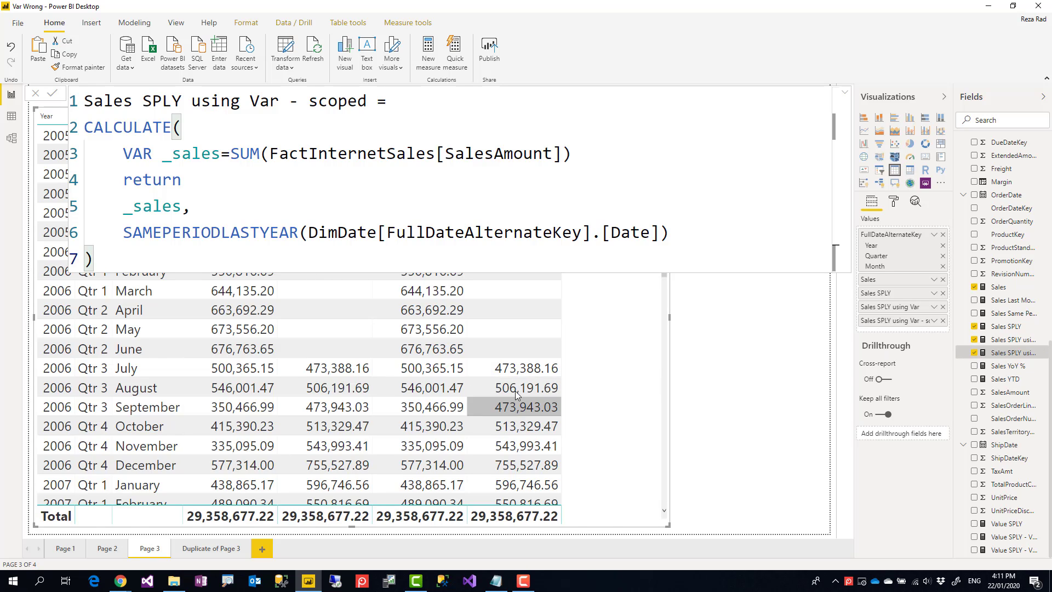
{"action": "left_click_drag", "start_coordinate": [181, 208], "coordinate": [123, 153]}
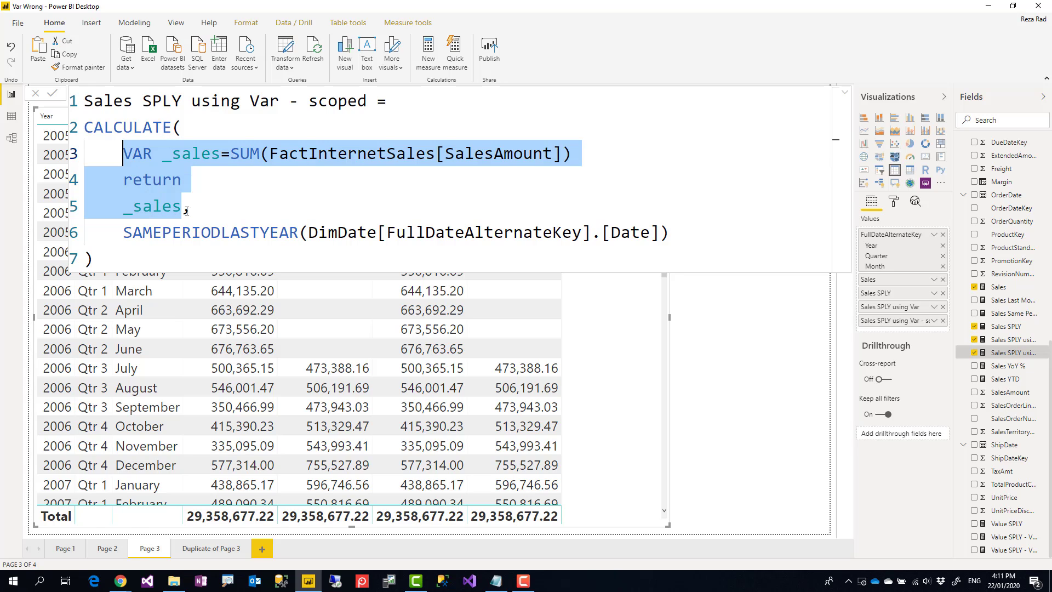